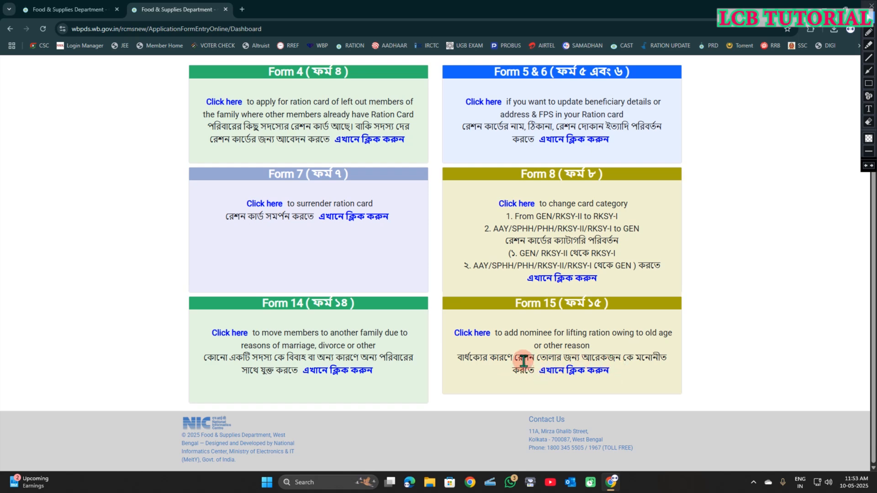
Step: Open the Form 4 application for left-out members and review the existing family member list
scroll(407, 297, up, 3)
key(r)
mouse_move(186, 181)
mouse_down()
mouse_move(204, 229)
mouse_move(340, 279)
mouse_up()
key(Escape)
click(218, 222)
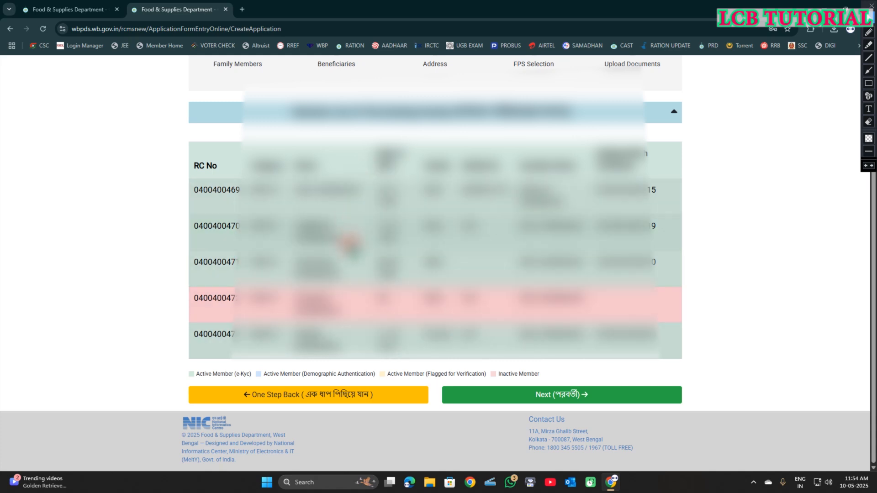
click(869, 83)
drag(438, 378, 685, 412)
Step: Continue to the Beneficiaries step and keep Aadhaar as the identity type
click(568, 393)
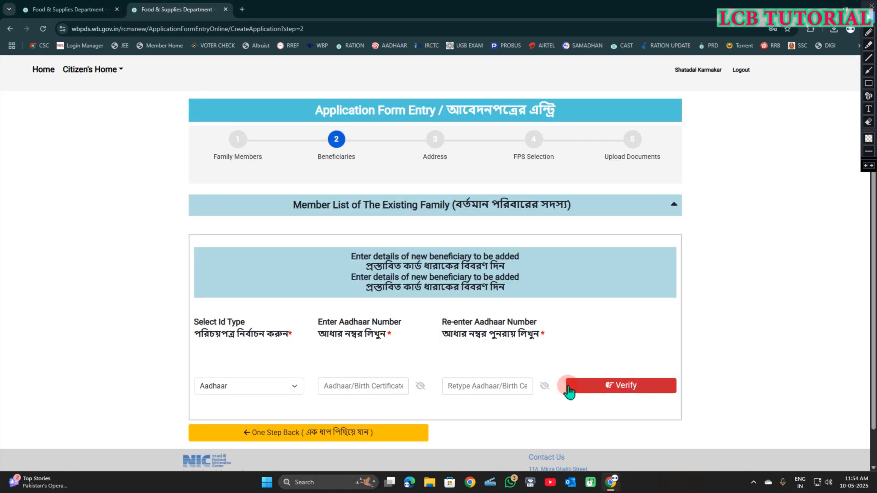
scroll(448, 315, down, 1)
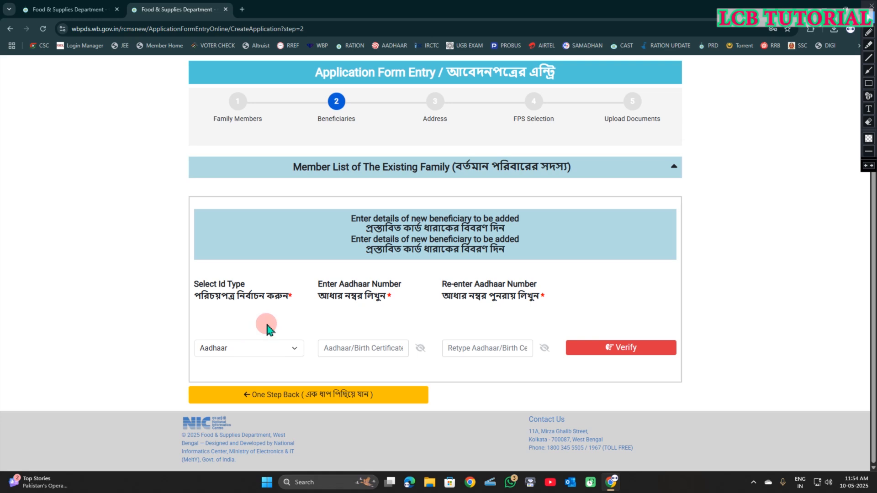
click(231, 350)
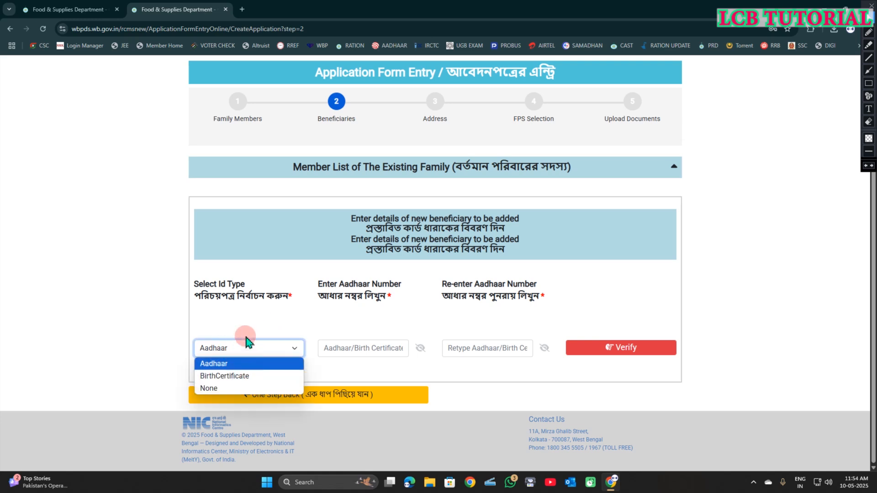
click(247, 332)
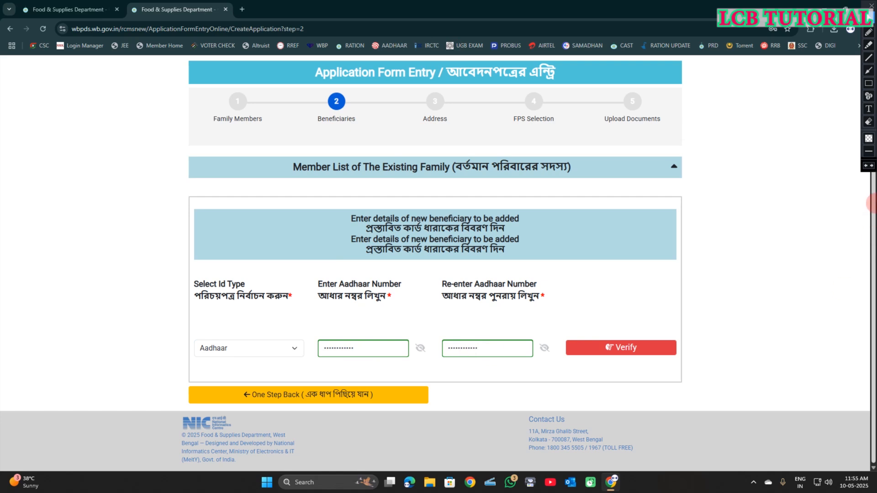
click(869, 83)
mouse_move(559, 329)
mouse_down()
mouse_move(593, 360)
mouse_move(677, 360)
mouse_up()
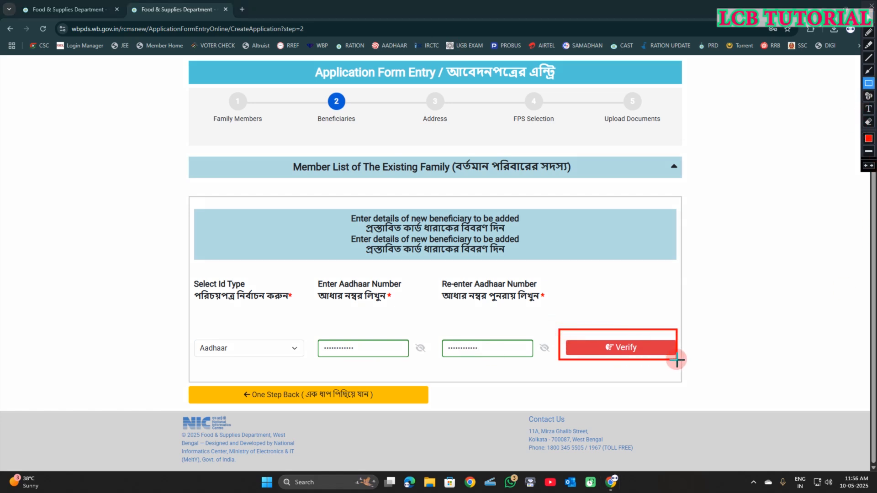
click(866, 165)
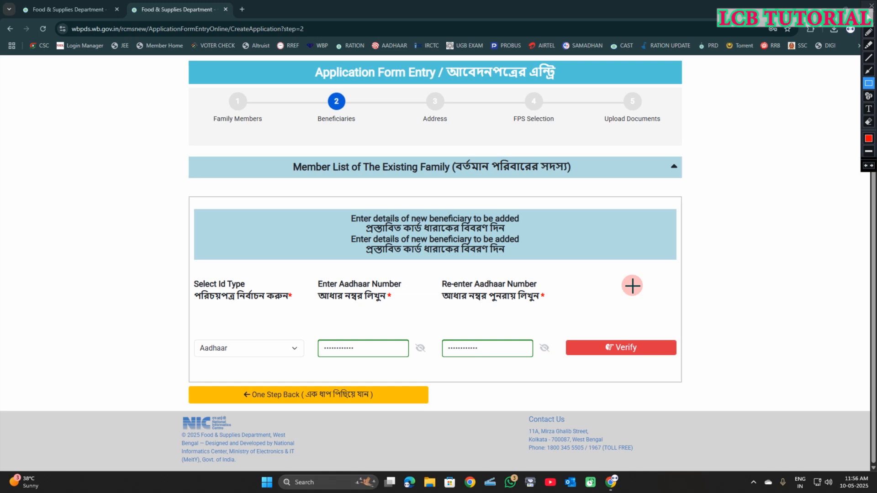
Step: Request an OTP and submit the received code to authenticate the new beneficiary's Aadhaar
click(609, 347)
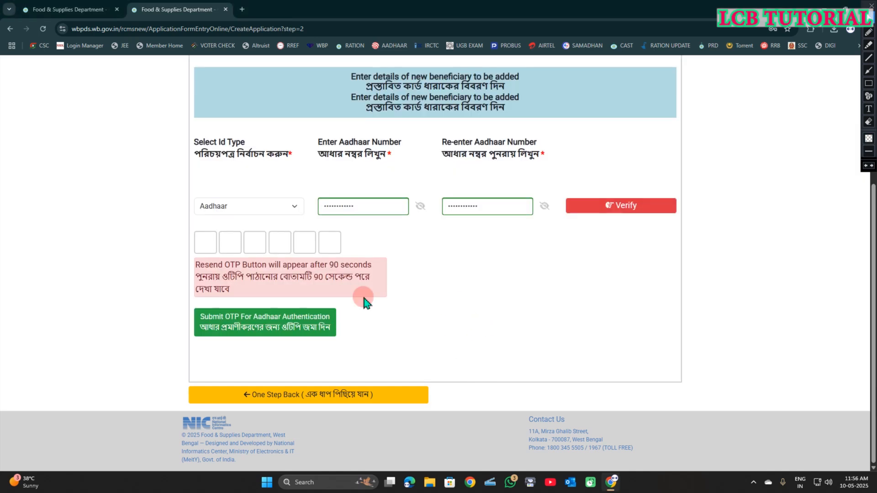
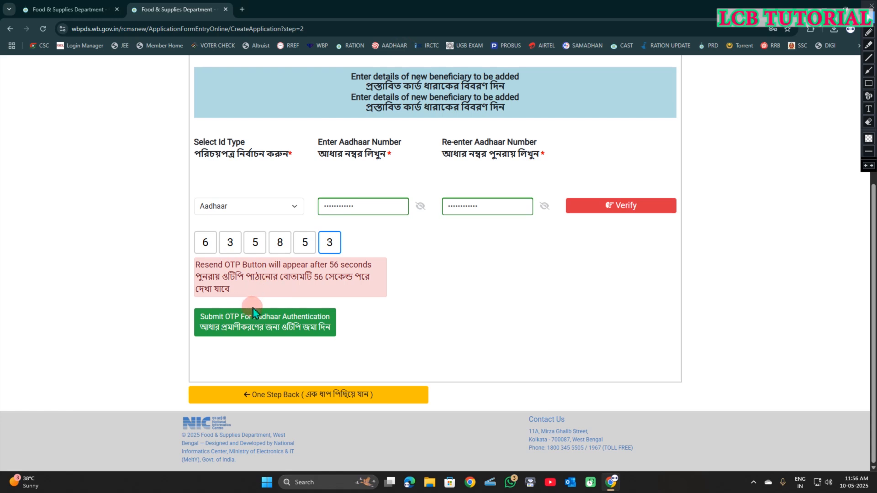
click(283, 334)
scroll(269, 332, down, 3)
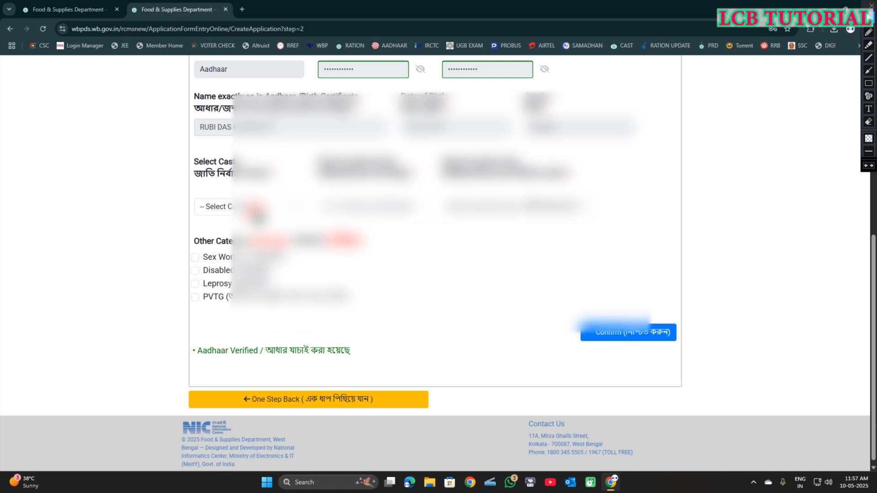
Step: Set caste to General, choose a value in the adjacent field, and confirm the new member
click(252, 206)
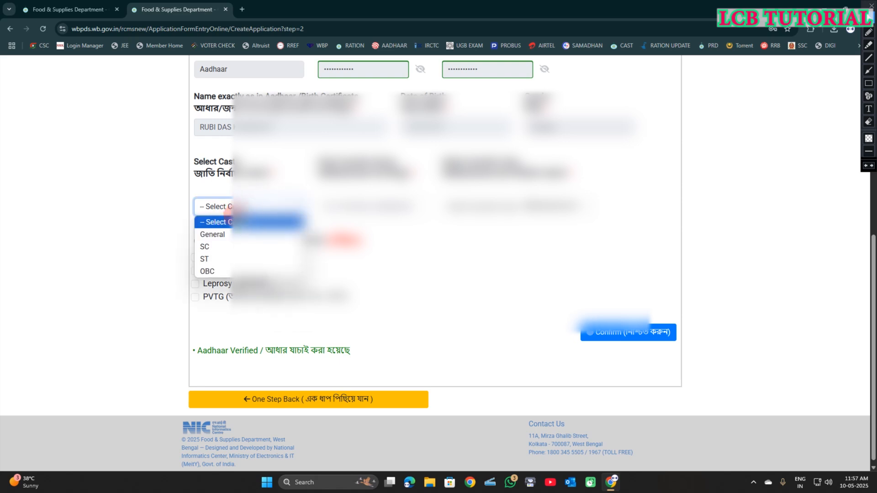
click(224, 234)
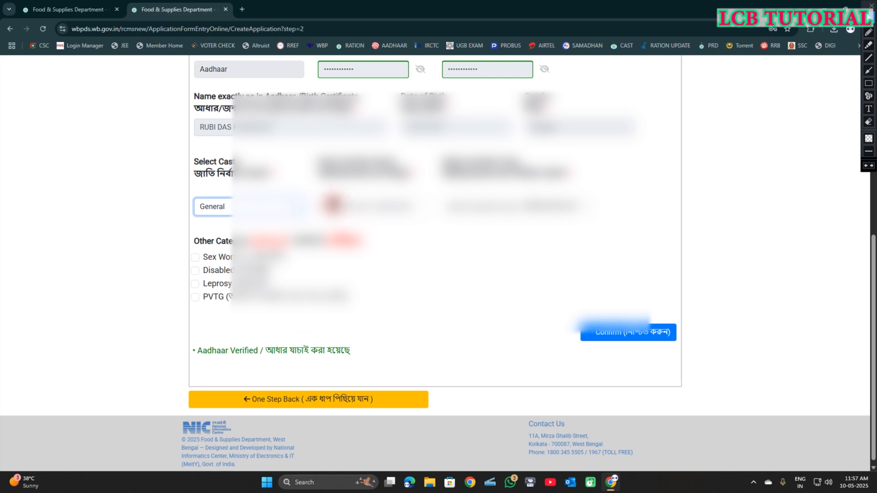
click(393, 214)
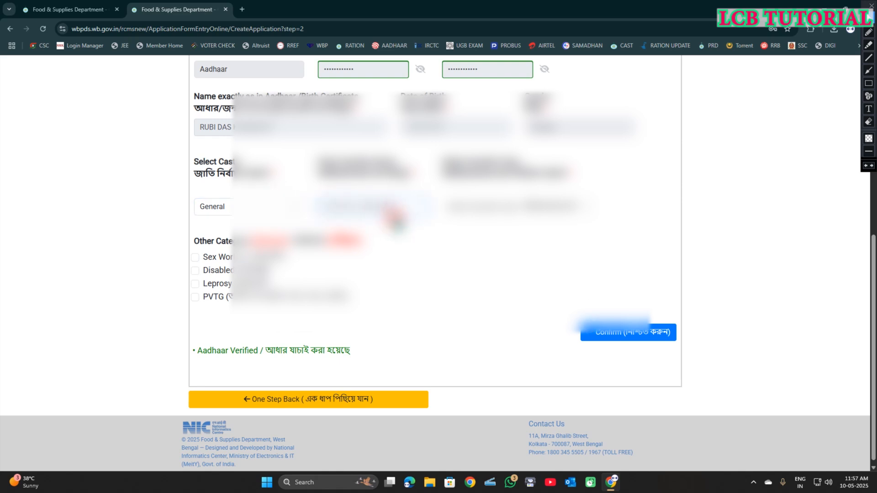
click(493, 208)
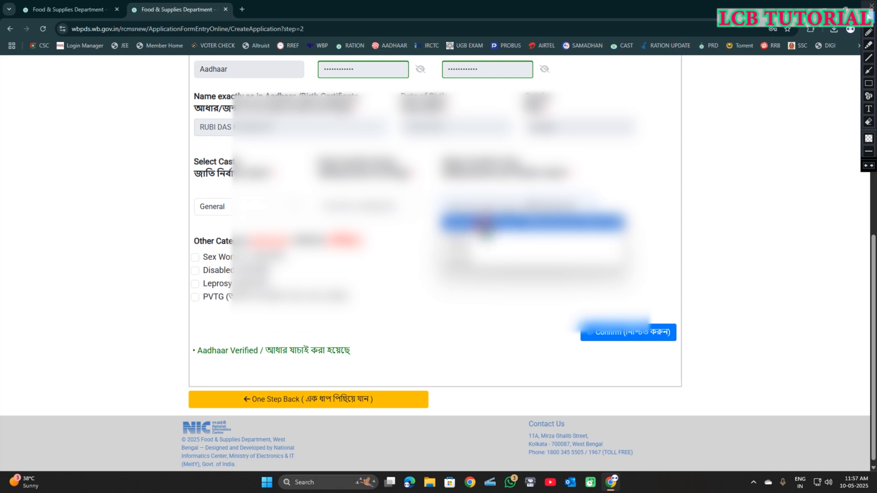
click(465, 257)
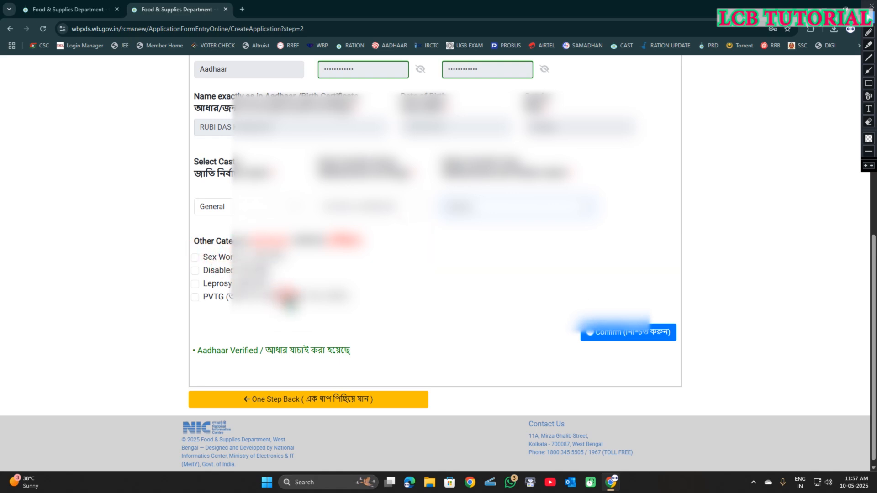
click(868, 83)
drag(565, 313, 680, 354)
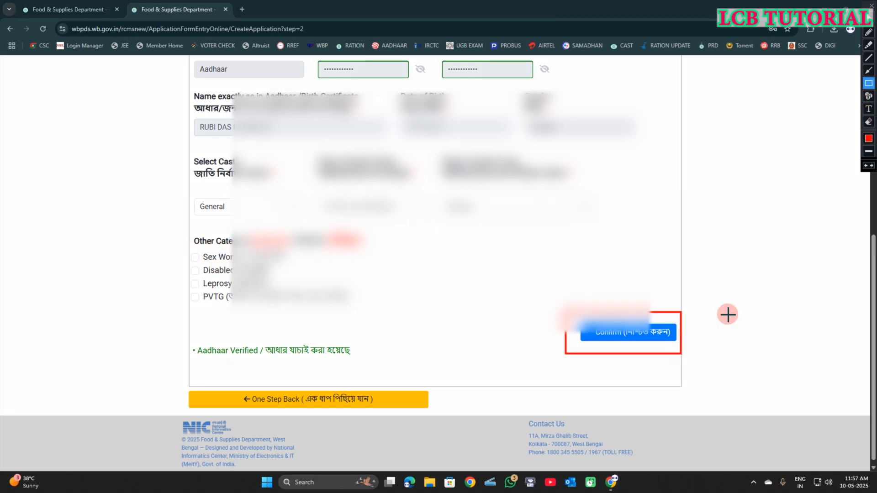
click(590, 330)
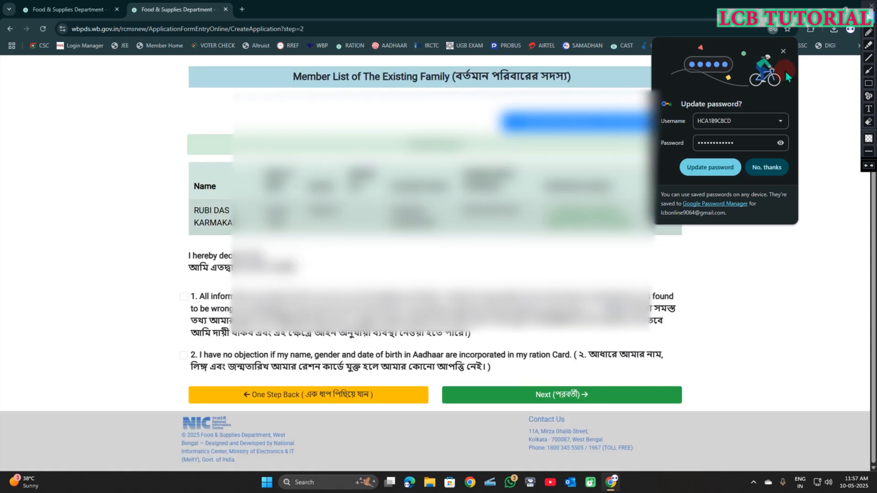
Step: Dismiss the browser password prompts and keep Aadhaar as the second member's identity type
click(782, 52)
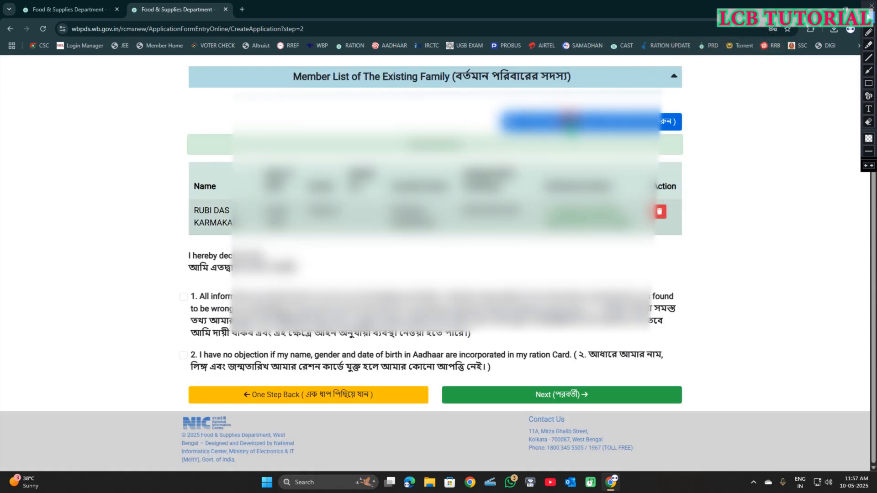
click(868, 83)
drag(494, 107, 696, 145)
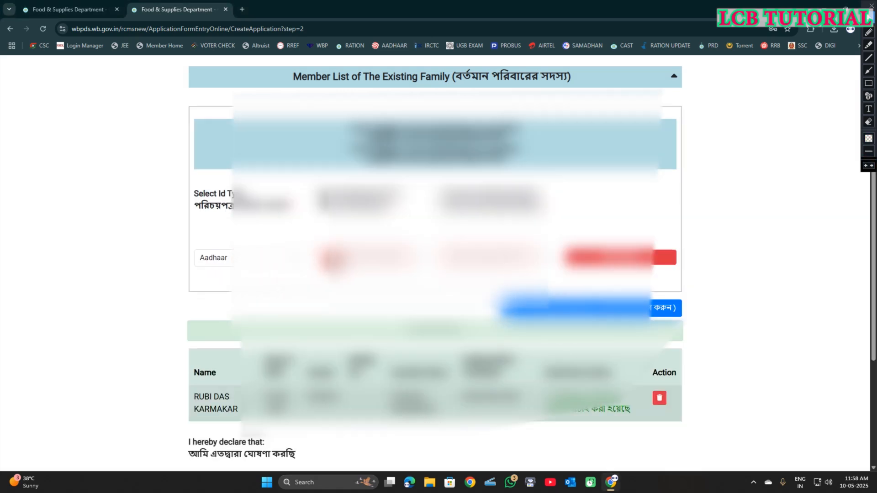
click(271, 257)
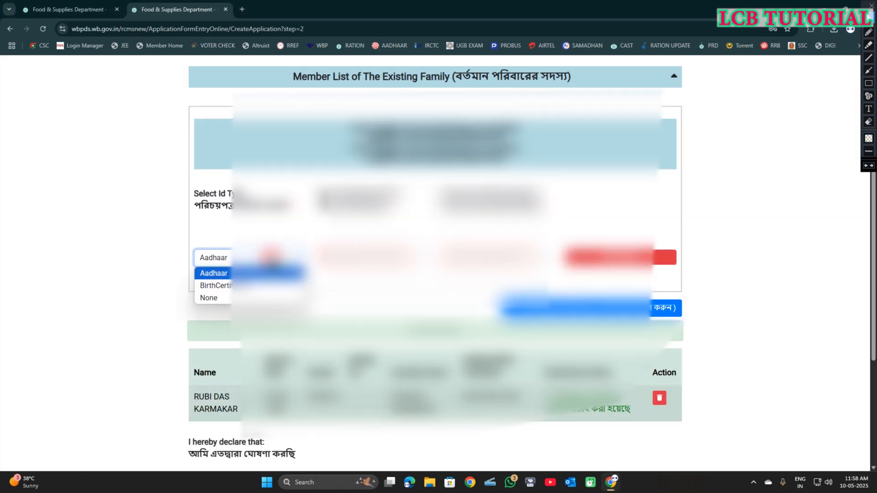
click(352, 256)
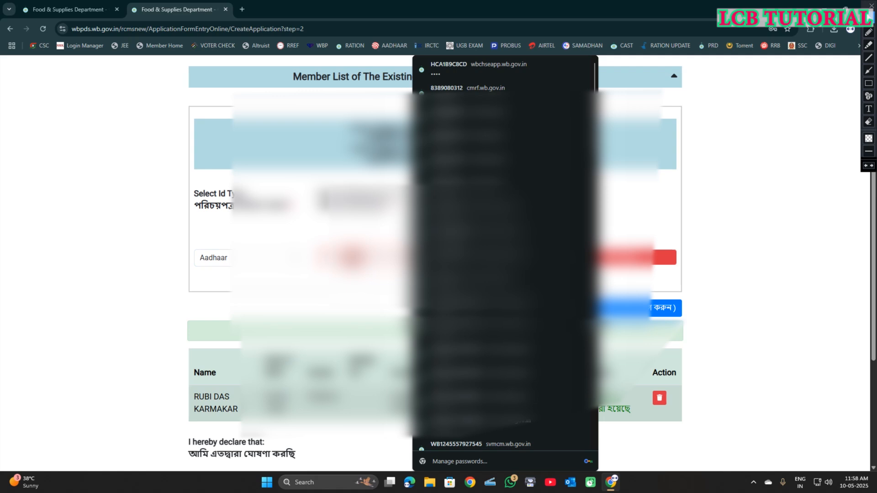
click(352, 256)
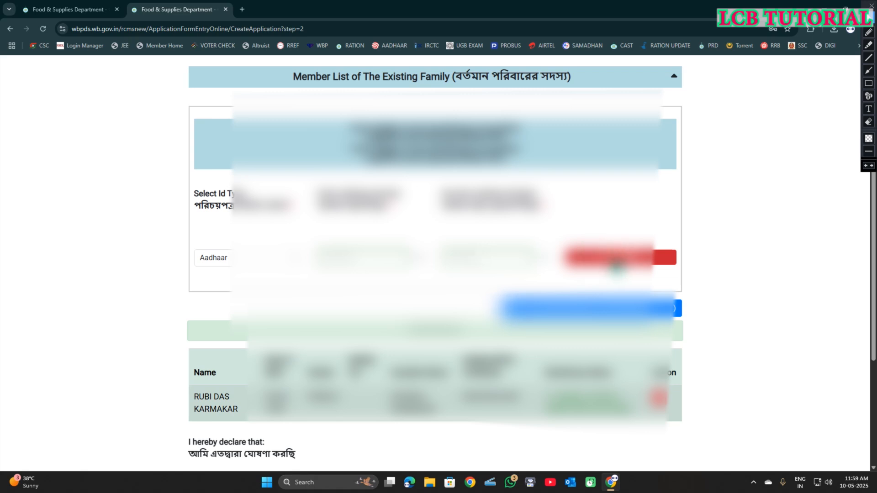
Step: Request an OTP and submit the received code to authenticate the second member's Aadhaar
click(618, 260)
scroll(217, 237, down, 2)
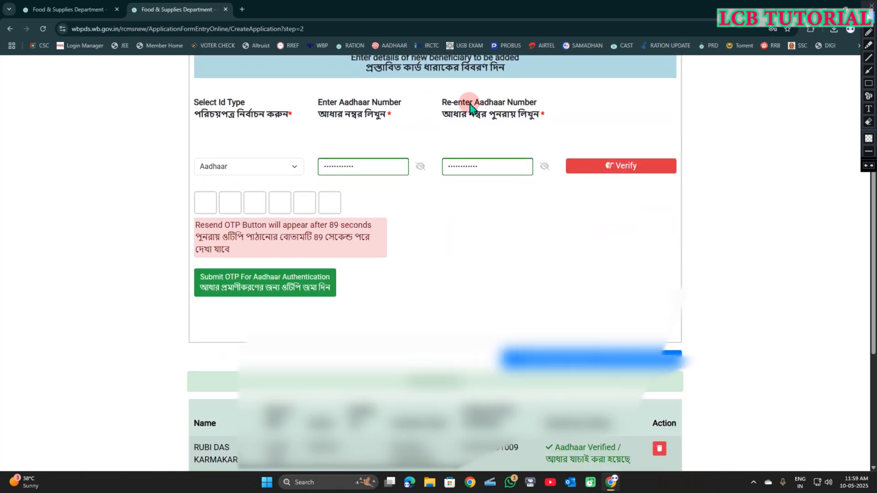
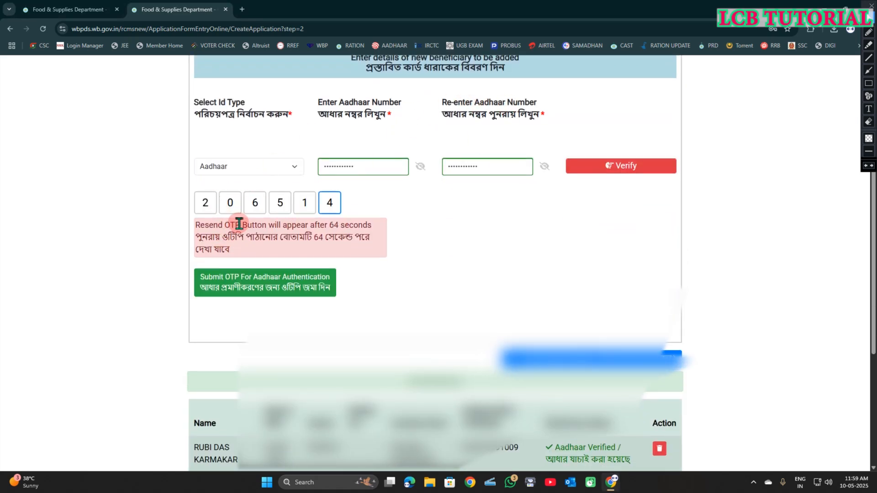
click(229, 286)
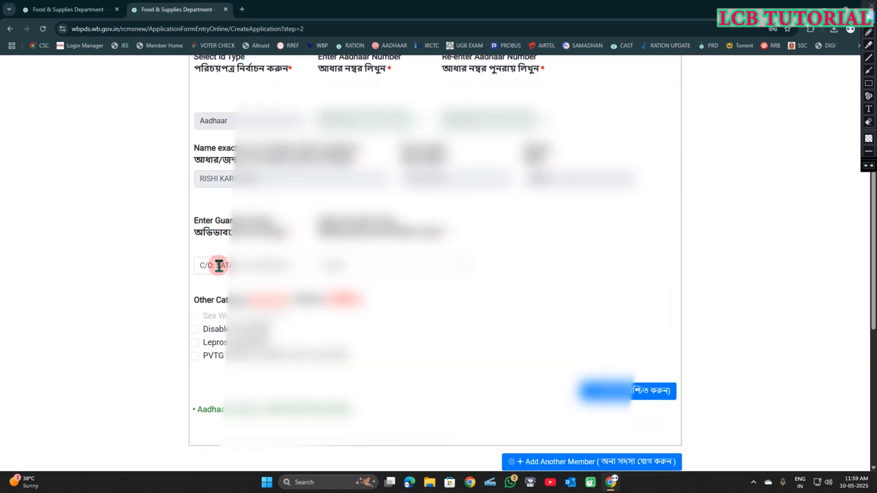
Step: Delete the 'C/O:' prefix from the guardian's name and save the second member
click(218, 266)
key(BackSpace)
key(BackSpace)
key(BackSpace)
key(BackSpace)
key(BackSpace)
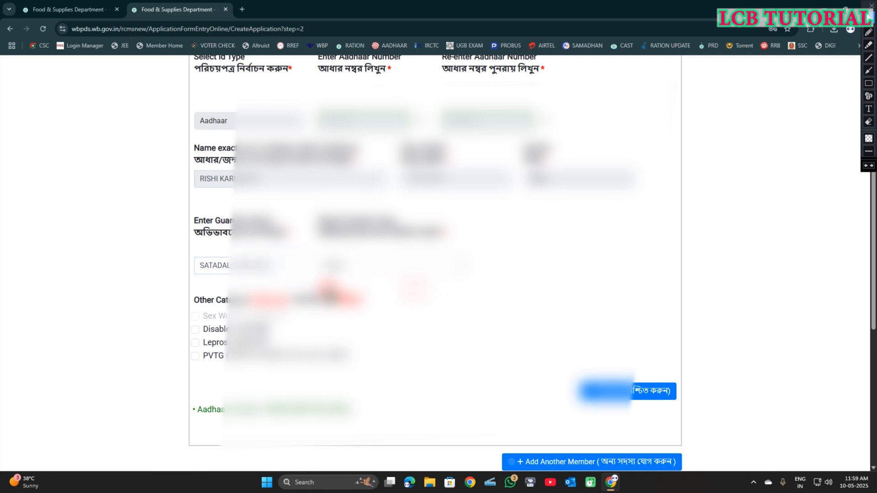
scroll(418, 287, down, 4)
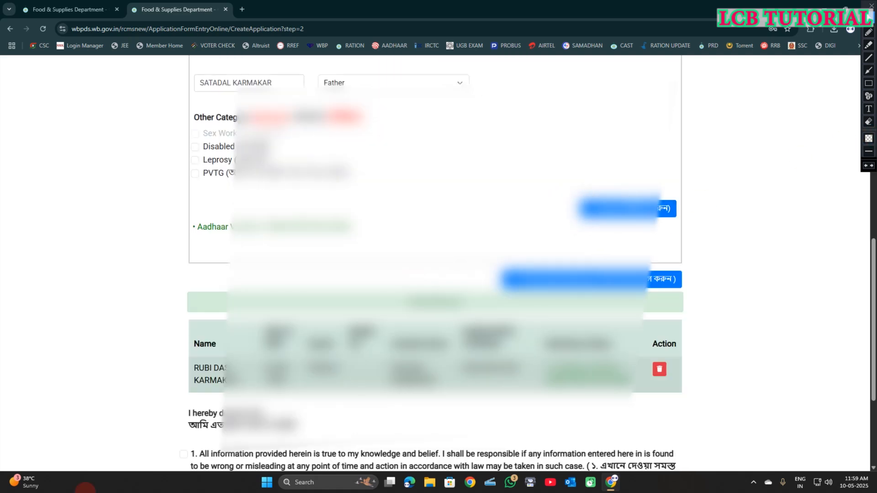
drag(567, 191, 699, 233)
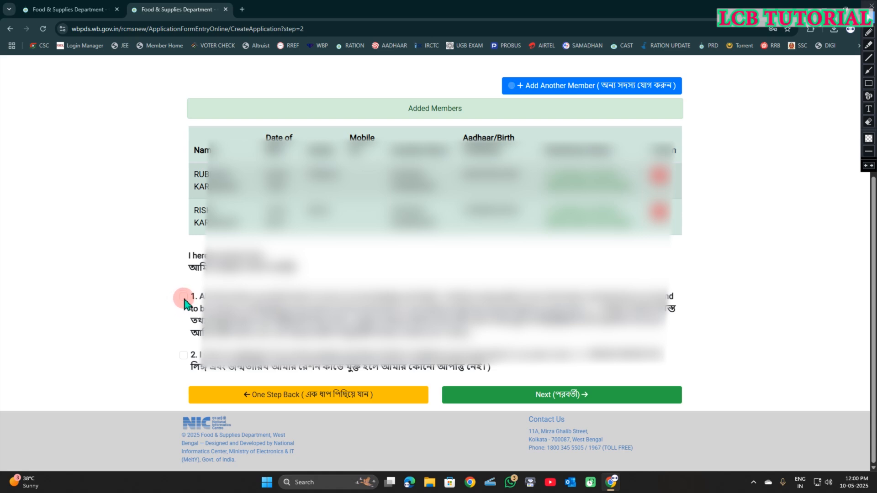
Step: Accept declarations 1 and 2 and confirm proceeding with the two added members
key(ctrl+alt+d)
drag(177, 289, 197, 304)
drag(176, 346, 193, 369)
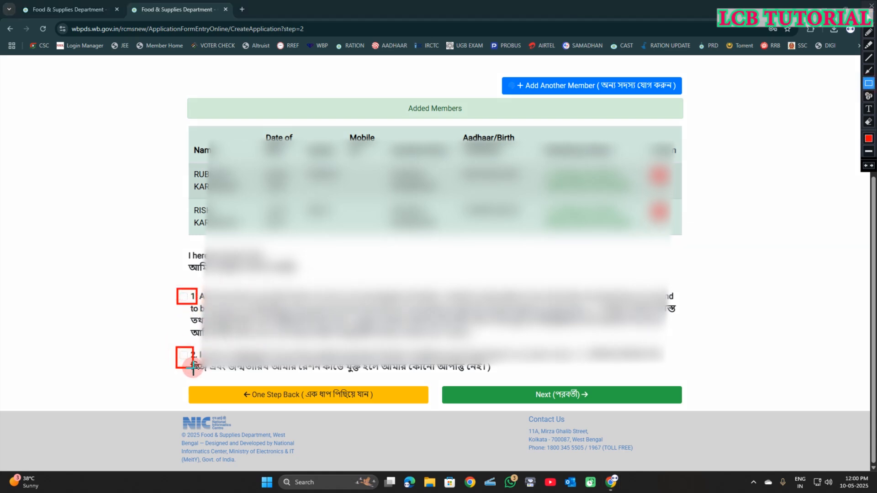
click(184, 297)
click(184, 354)
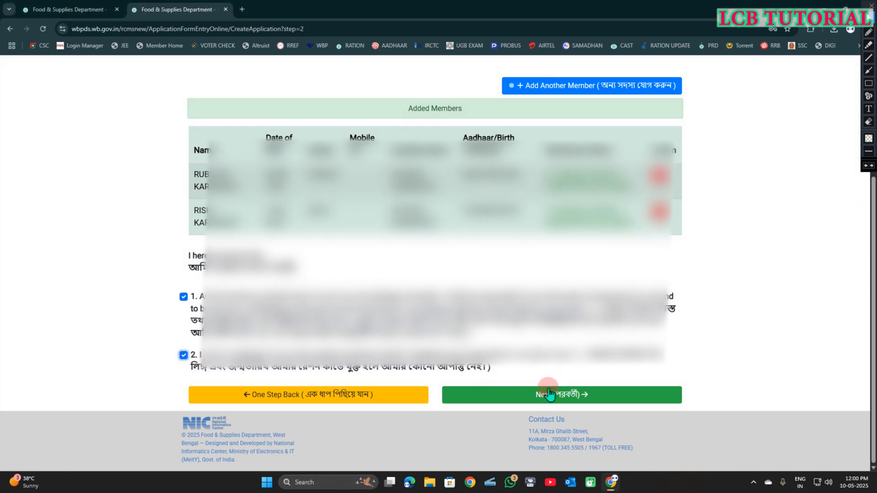
click(555, 395)
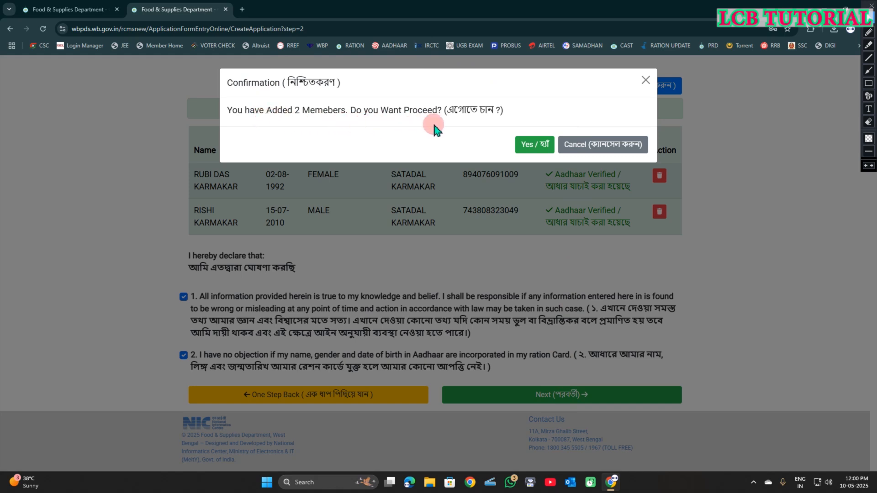
click(531, 145)
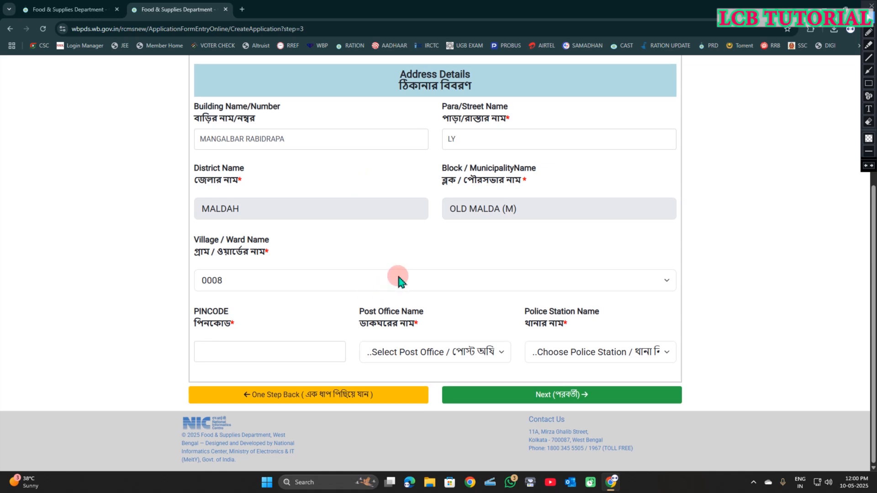
Step: Enter PIN 732142, post office Mangalbari and police station MALDA, then continue
click(403, 351)
click(423, 352)
click(267, 351)
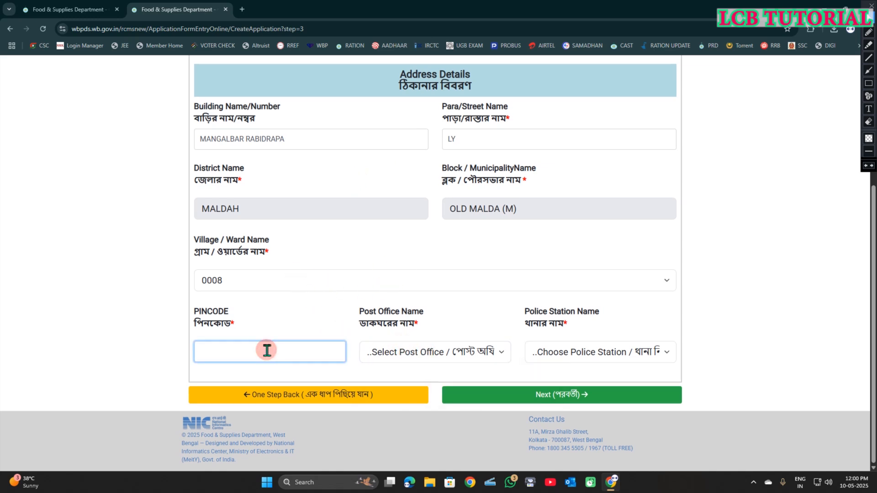
text(732142)
click(361, 359)
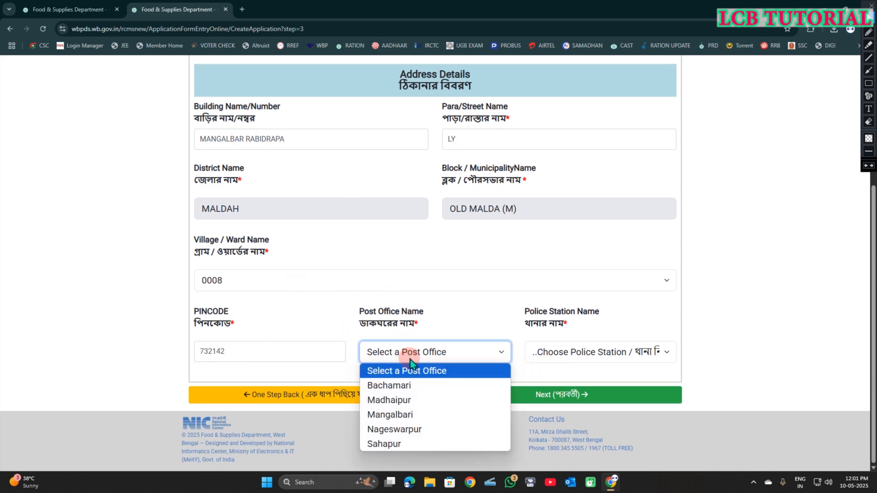
click(390, 415)
click(598, 352)
click(558, 289)
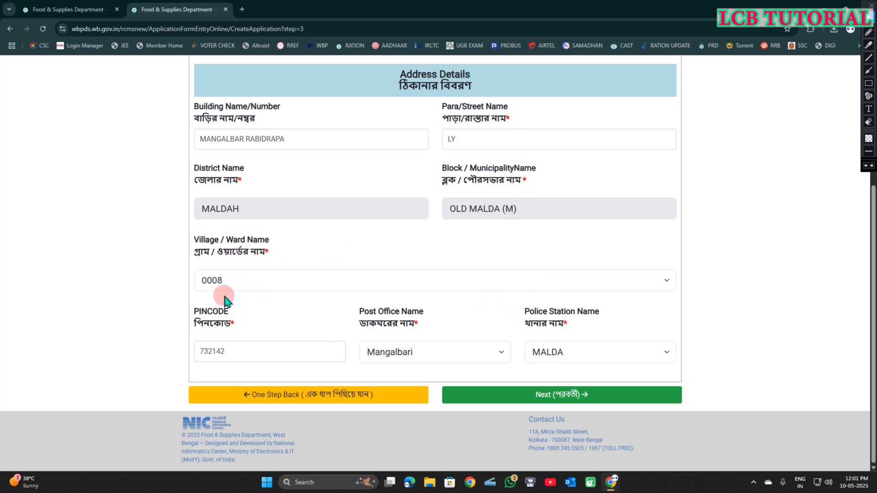
click(539, 395)
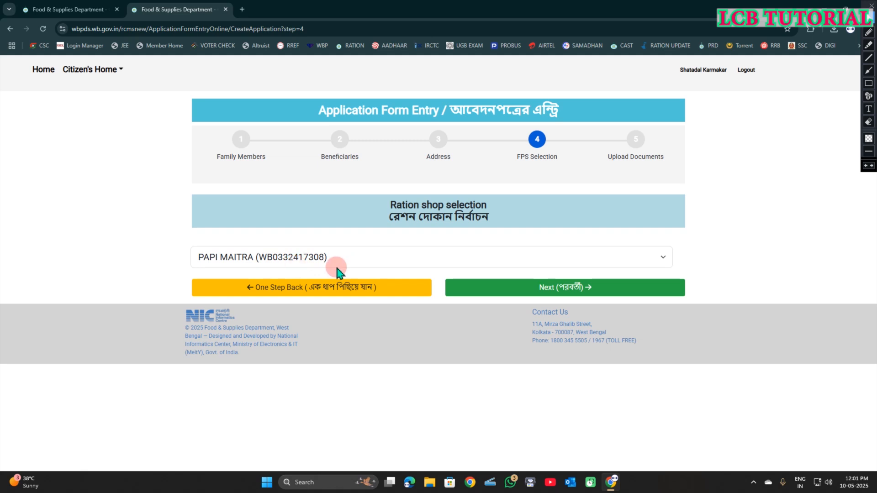
click(567, 286)
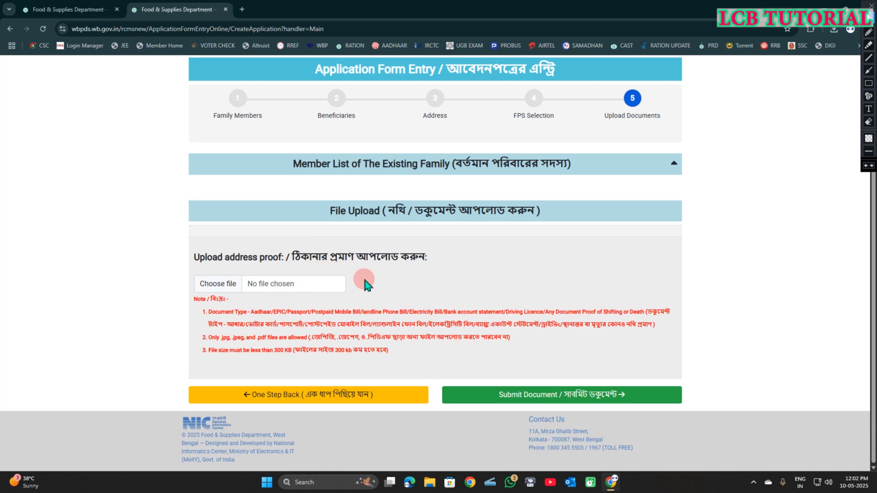
click(218, 284)
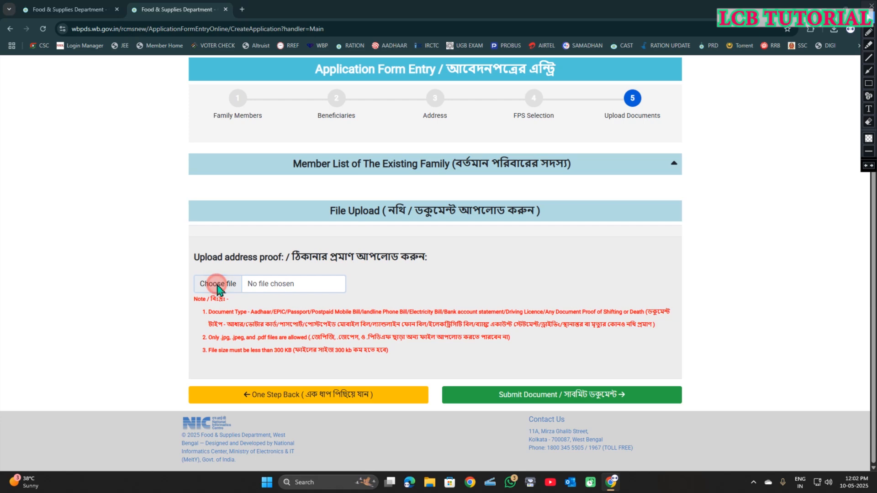
double_click(315, 194)
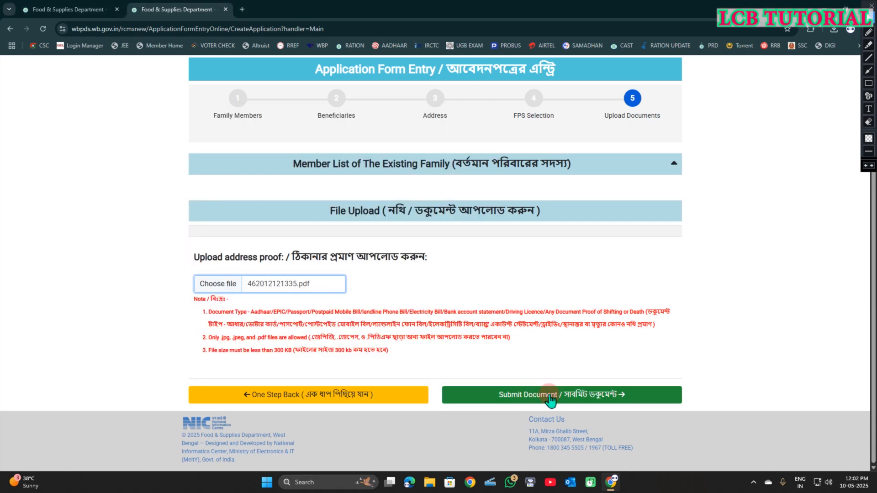
click(533, 395)
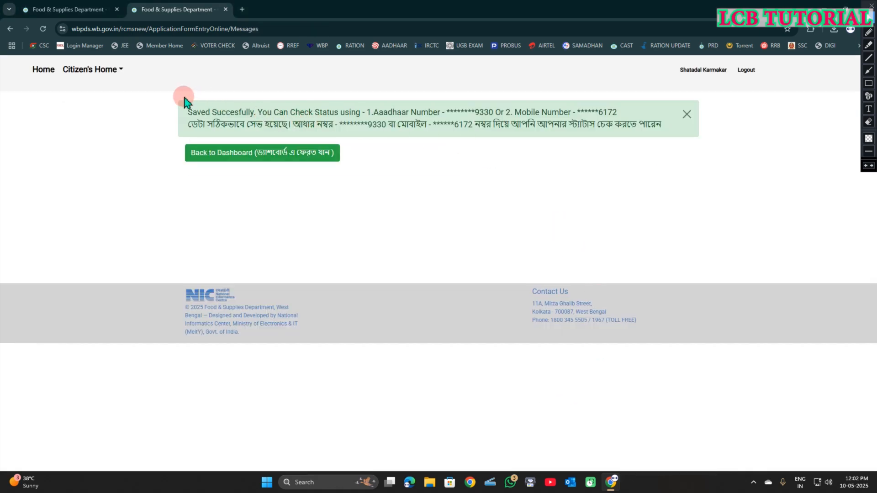
Step: Go to Check Application Status under the Citizen's Home menu
drag(190, 109, 652, 133)
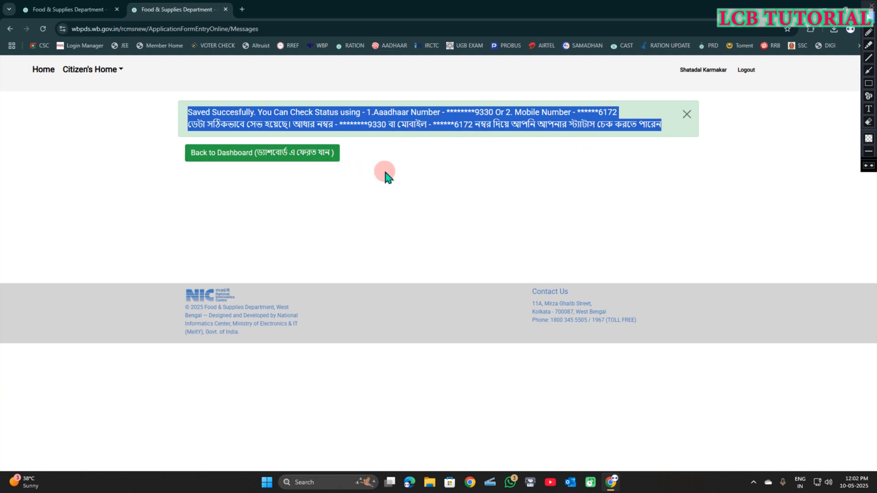
click(111, 70)
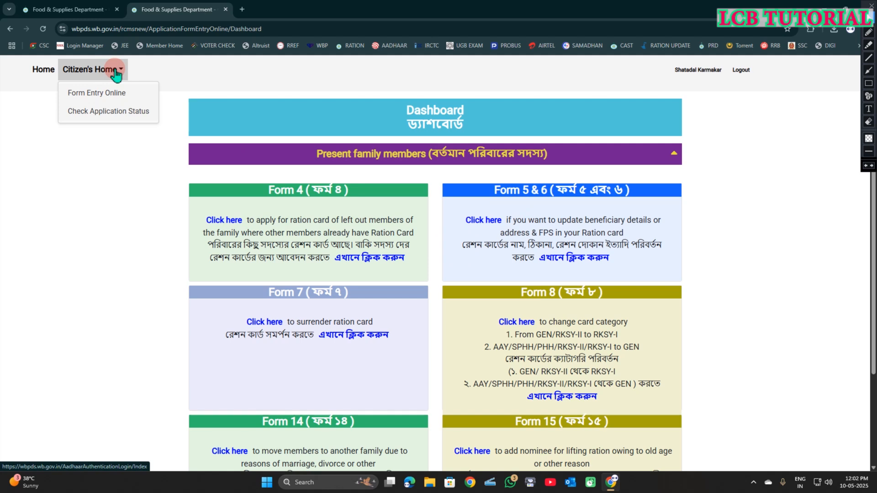
click(108, 112)
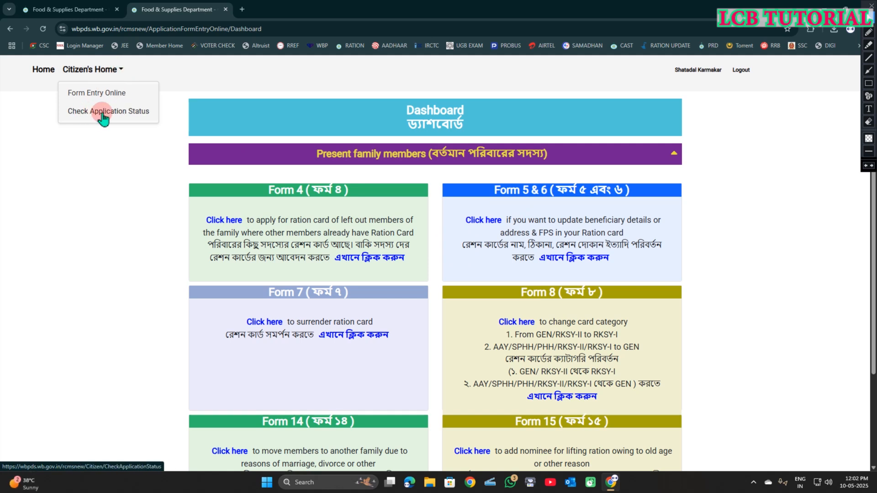